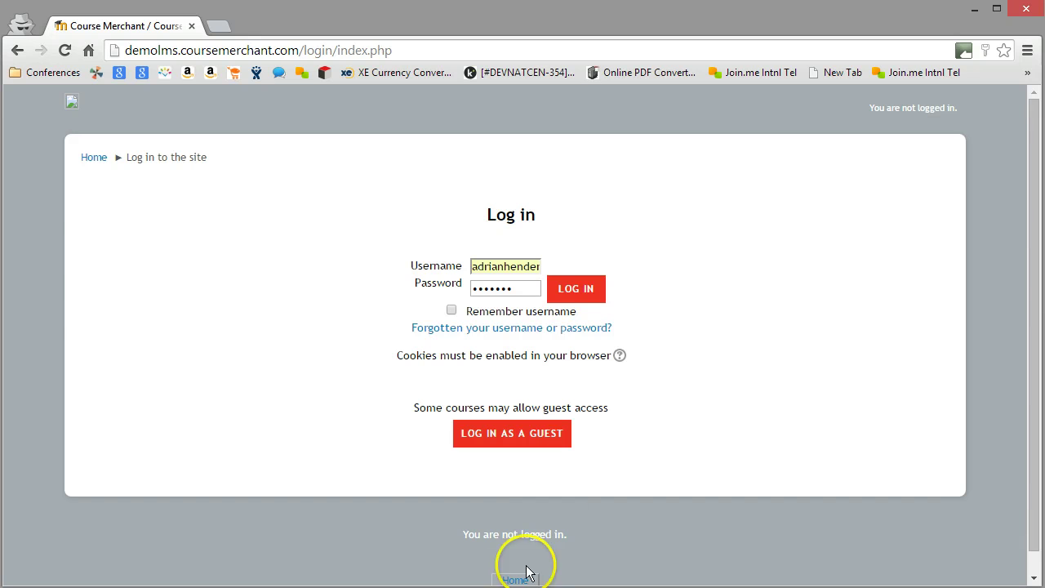
Step: Log in as the student, expand the assignments notice, and open History of Organics
{"action": "left_click", "coordinate": [569, 288]}
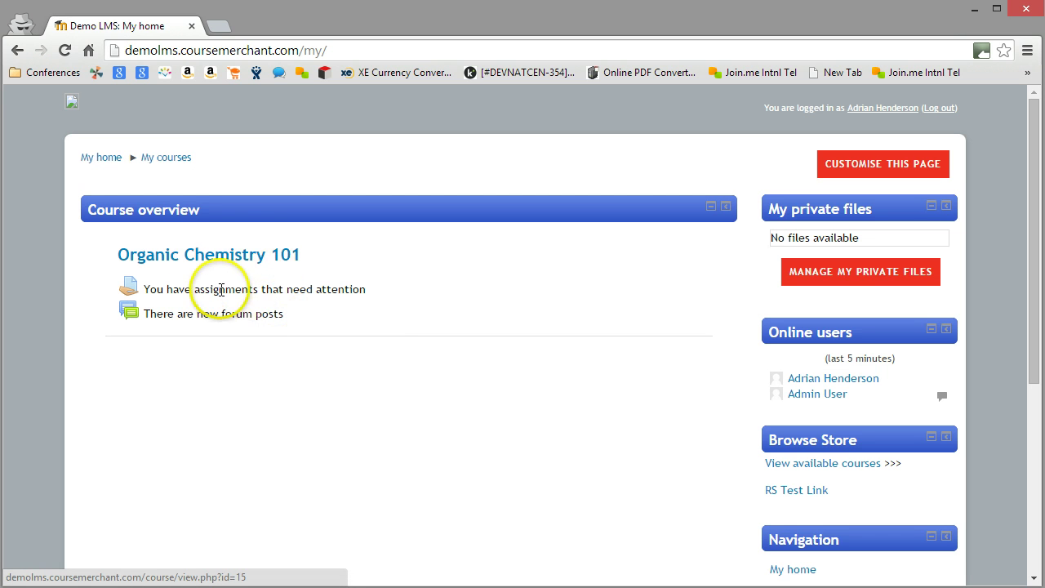
{"action": "left_click", "coordinate": [128, 292]}
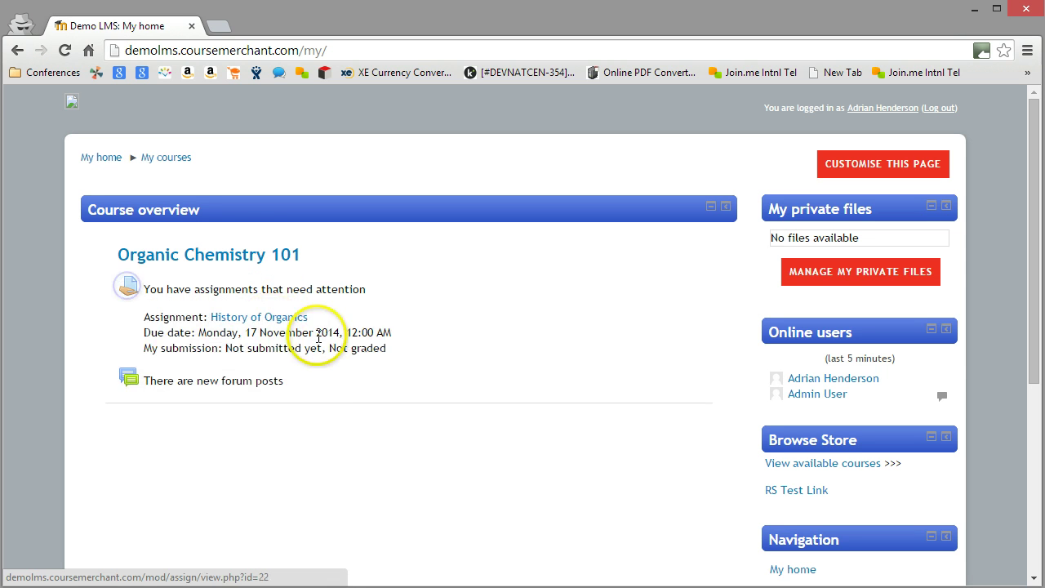
{"action": "left_click", "coordinate": [261, 319]}
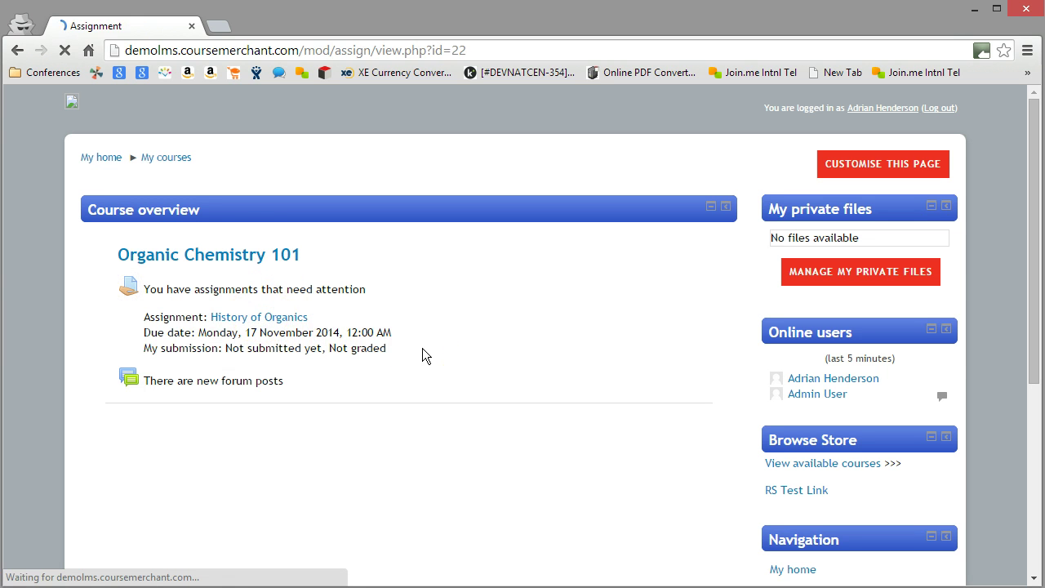
Step: Write and save an online-text submission for History of Organics, then switch to the admin grading window
{"action": "left_click", "coordinate": [409, 440]}
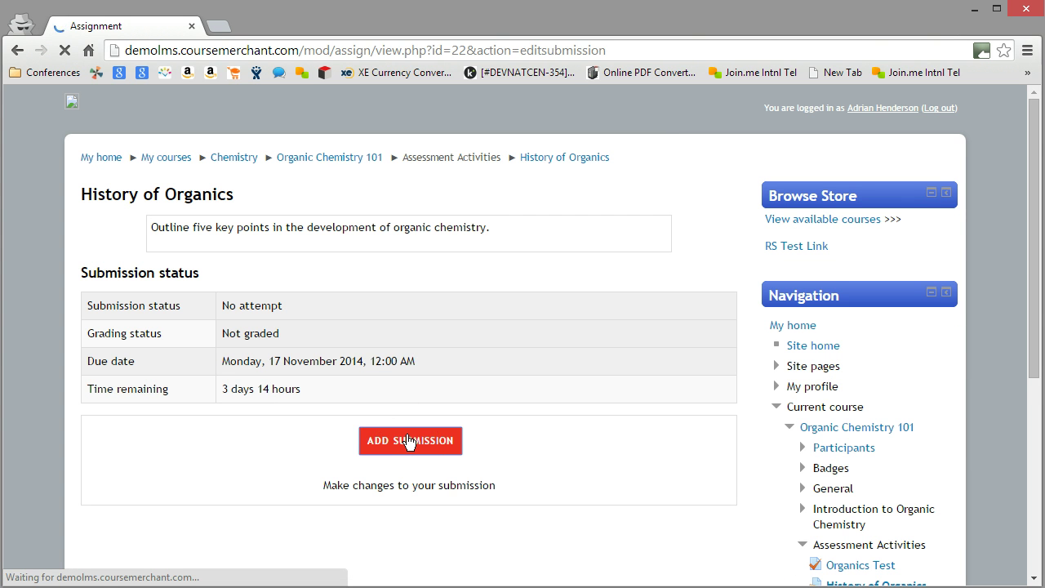
{"action": "left_click", "coordinate": [399, 396]}
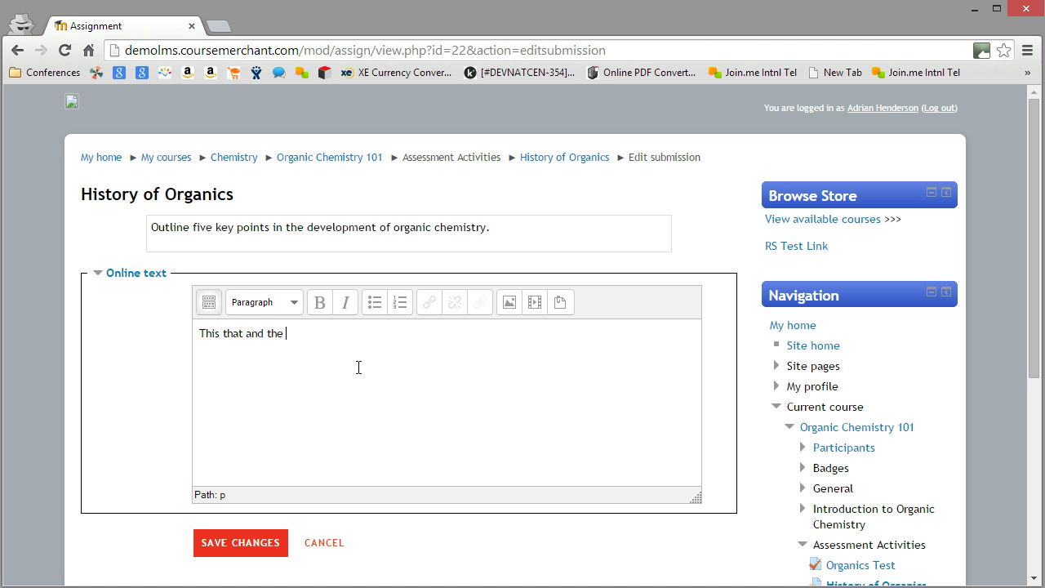
{"action": "left_click", "coordinate": [346, 393]}
{"action": "left_click", "coordinate": [248, 547]}
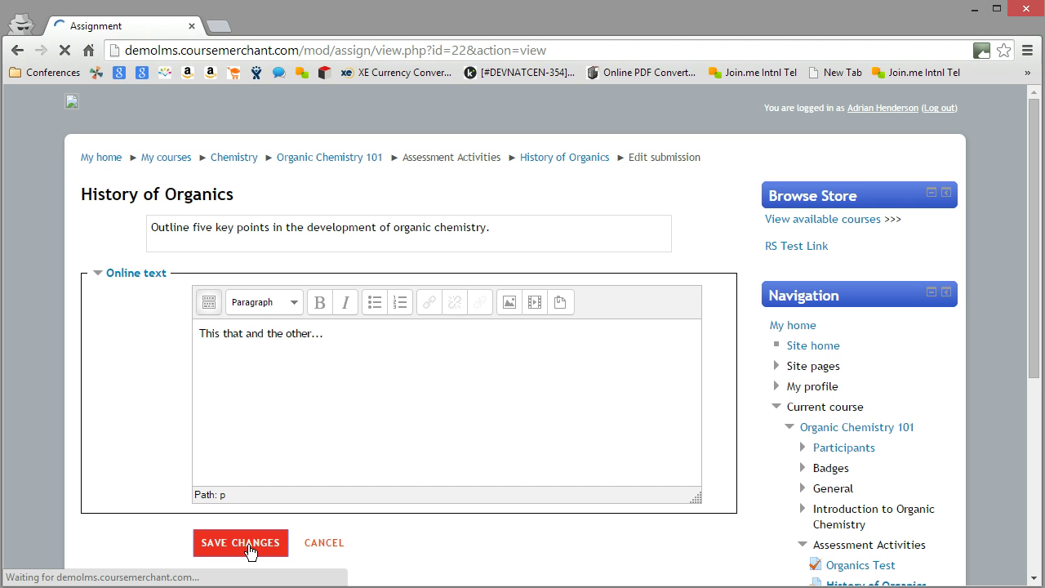
{"action": "left_click", "coordinate": [429, 437]}
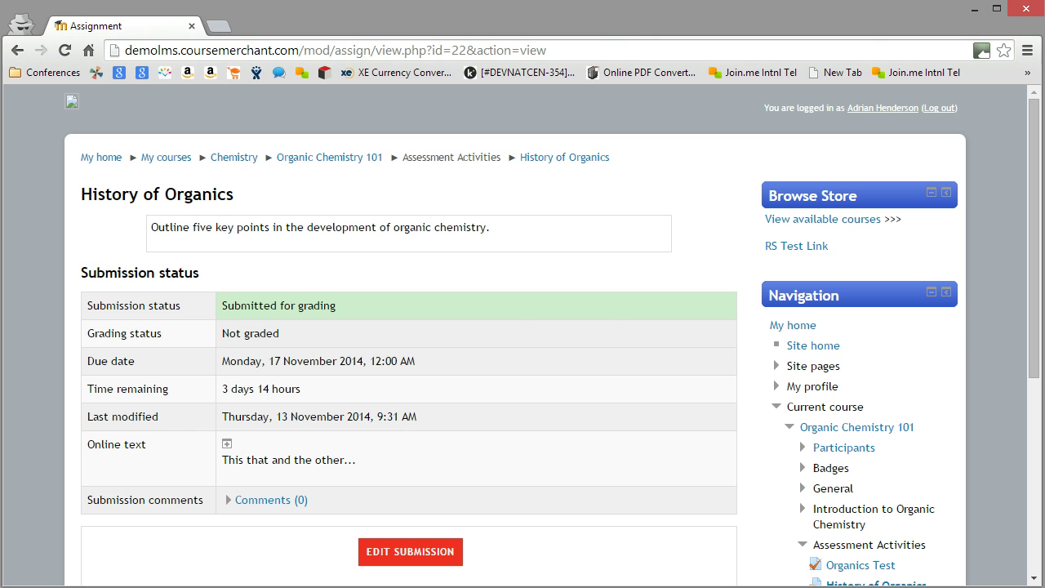
{"action": "key", "text": "alt+Tab"}
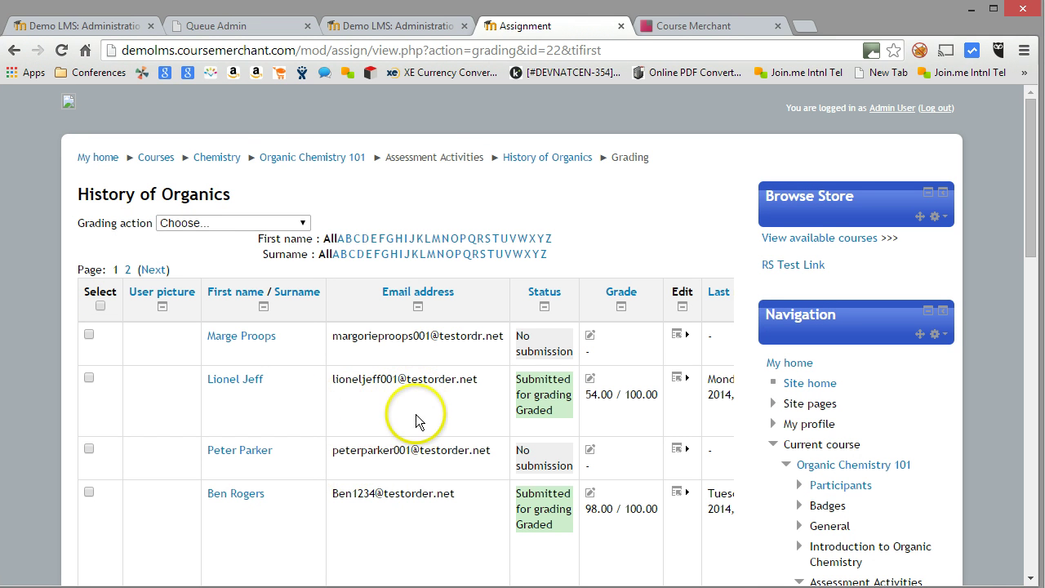
Step: Filter students to first names starting with A and open that student's grade form
{"action": "left_click", "coordinate": [338, 238]}
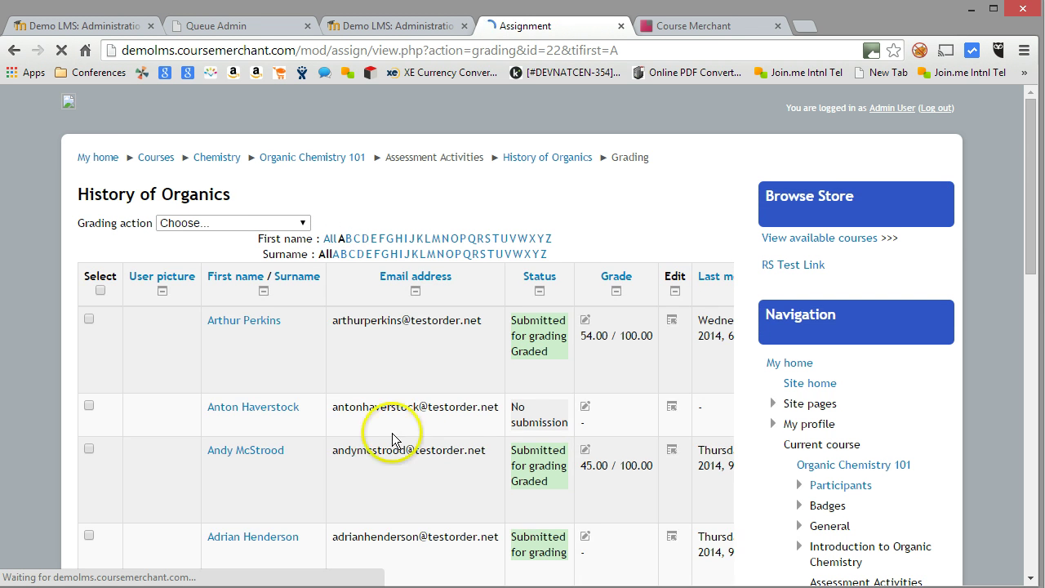
{"action": "scroll", "coordinate": [317, 472], "scroll_direction": "down", "scroll_amount": 1}
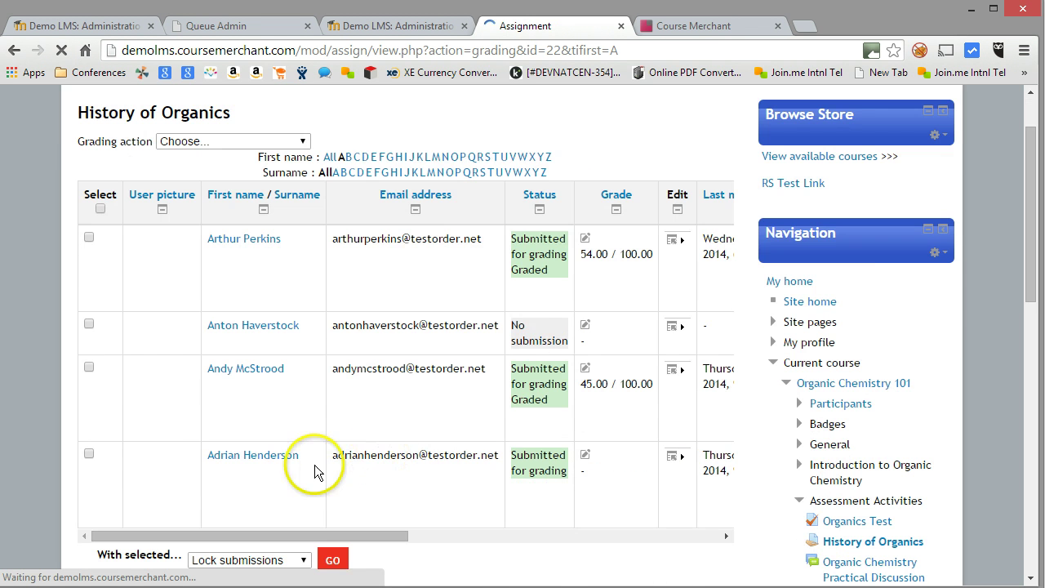
{"action": "left_click", "coordinate": [586, 455]}
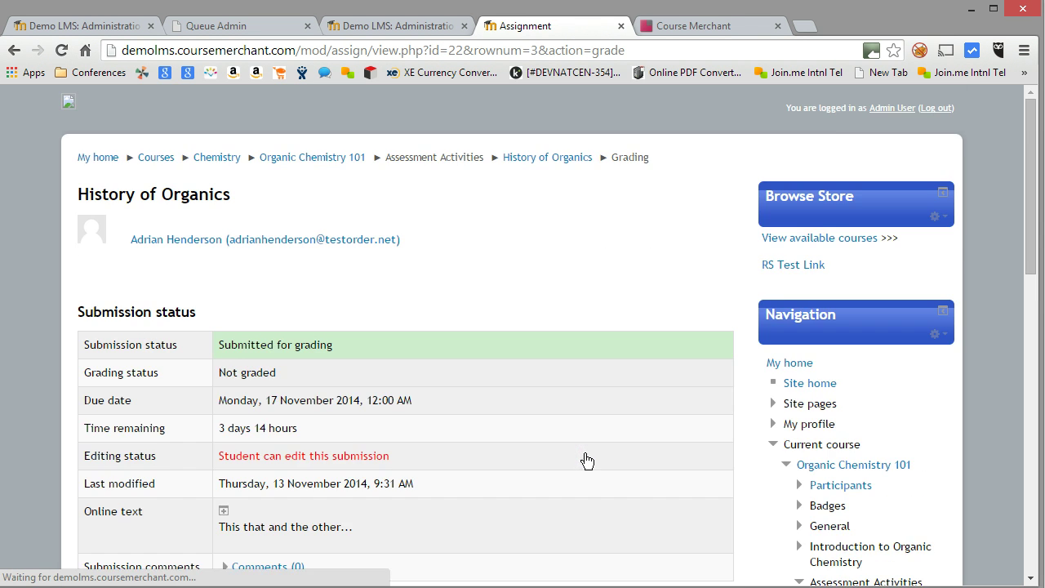
Step: Enter grade 67 out of 100 with feedback 'A good argument to start with...' and save
{"action": "scroll", "coordinate": [584, 453], "scroll_direction": "down", "scroll_amount": 5}
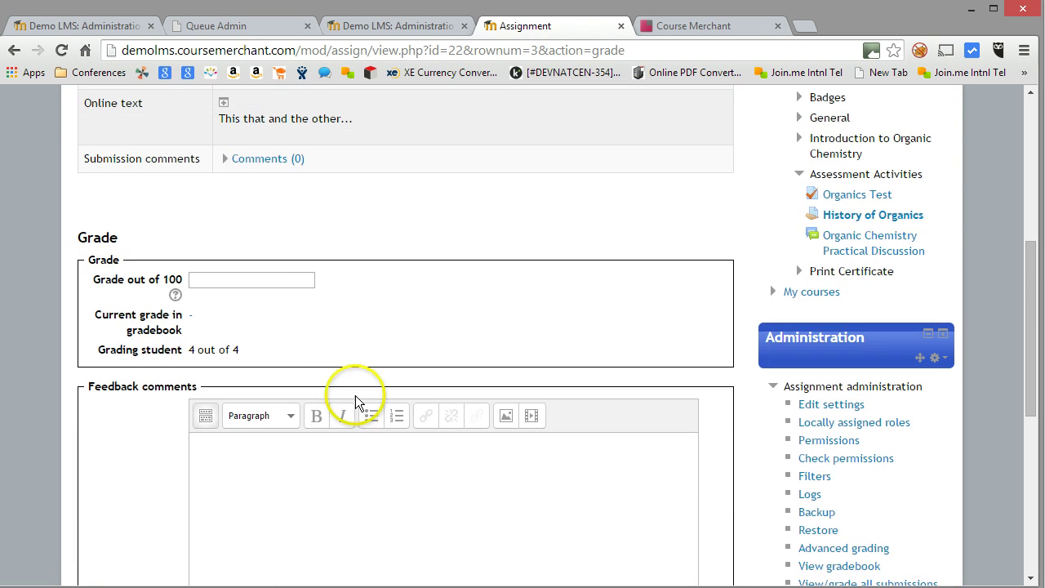
{"action": "left_click", "coordinate": [264, 281]}
{"action": "type", "text": "67"}
{"action": "left_click", "coordinate": [295, 476]}
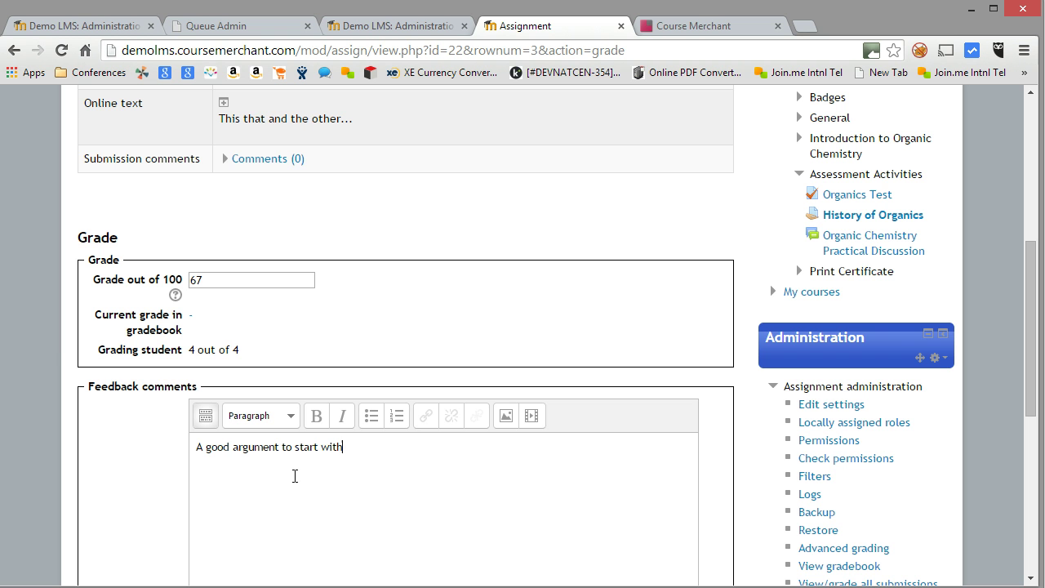
{"action": "scroll", "coordinate": [298, 473], "scroll_direction": "down", "scroll_amount": 3}
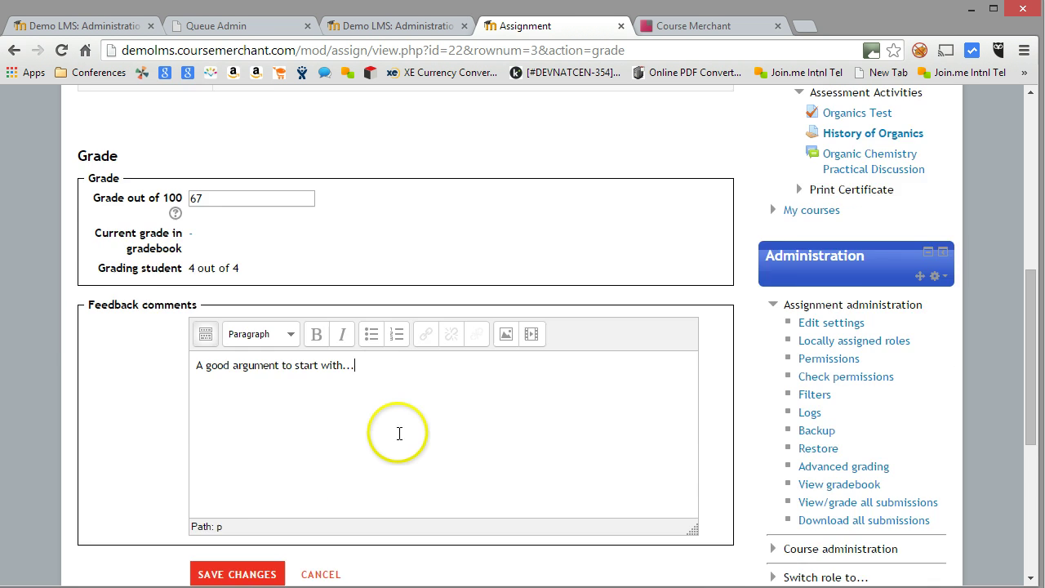
{"action": "left_click", "coordinate": [248, 412]}
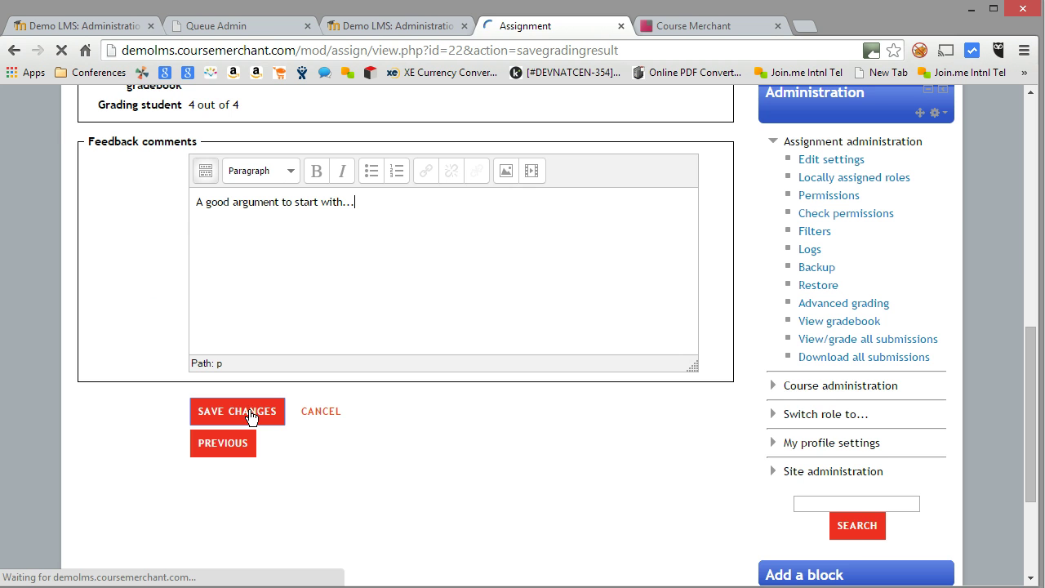
Step: Return to the submissions table, which now shows 67.00 for the student
{"action": "left_click", "coordinate": [407, 334]}
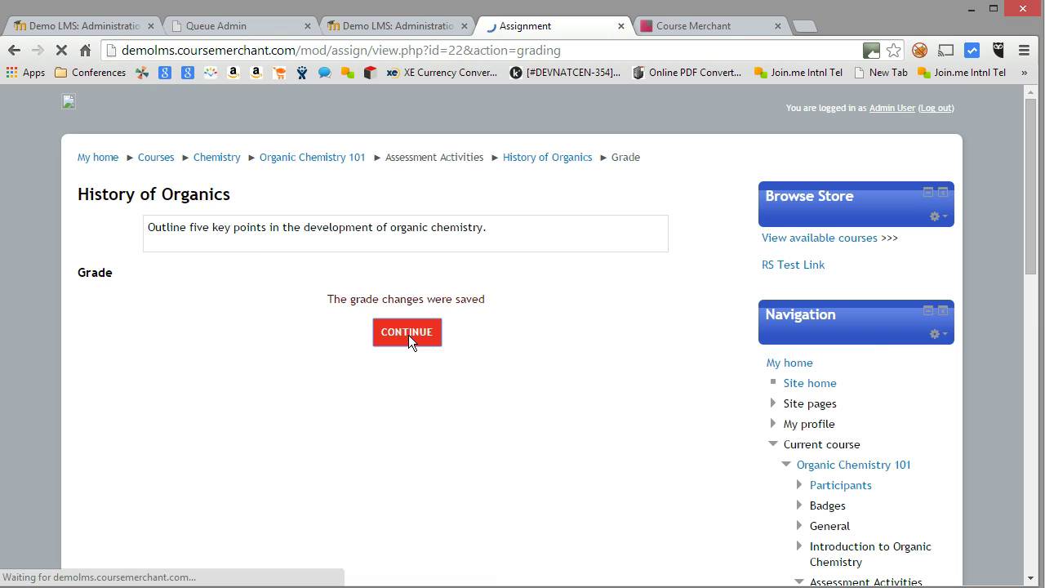
{"action": "scroll", "coordinate": [405, 367], "scroll_direction": "down", "scroll_amount": 2}
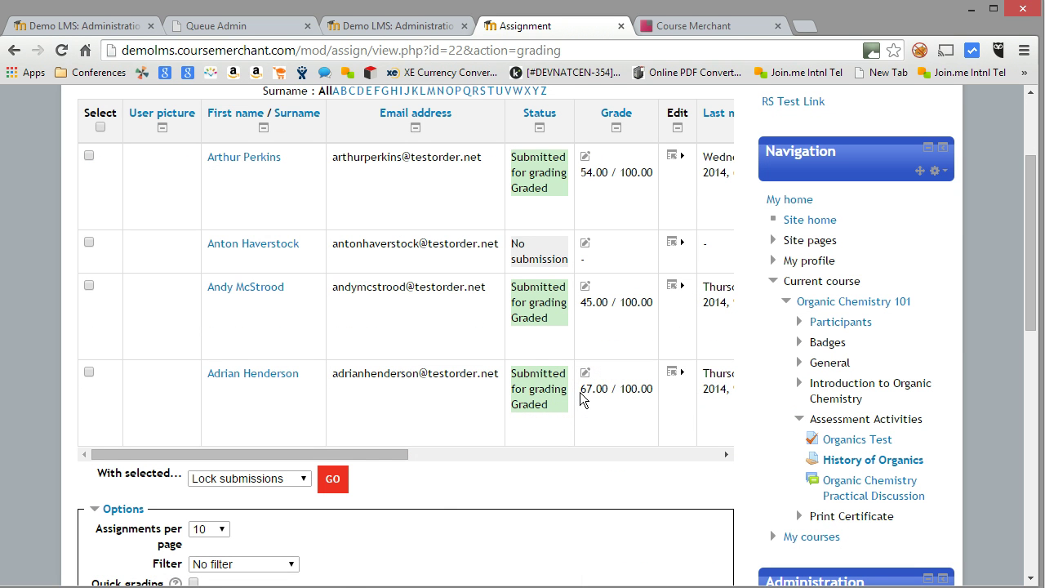
{"action": "left_click", "coordinate": [672, 155]}
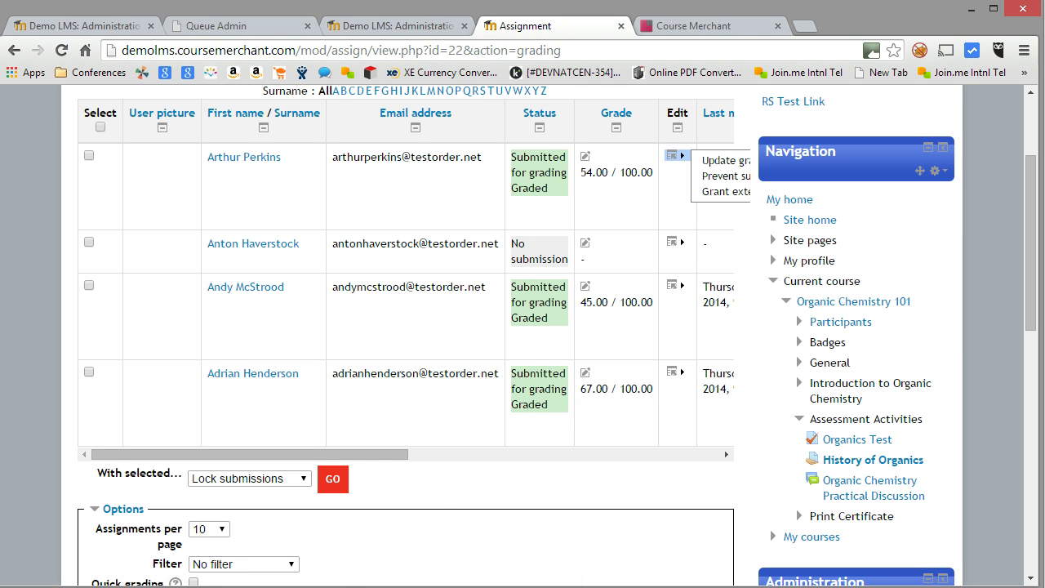
Step: Log in to SuiteCRM from the Course Merchant tab and show the Learner Activity dashboard
{"action": "left_click", "coordinate": [683, 36]}
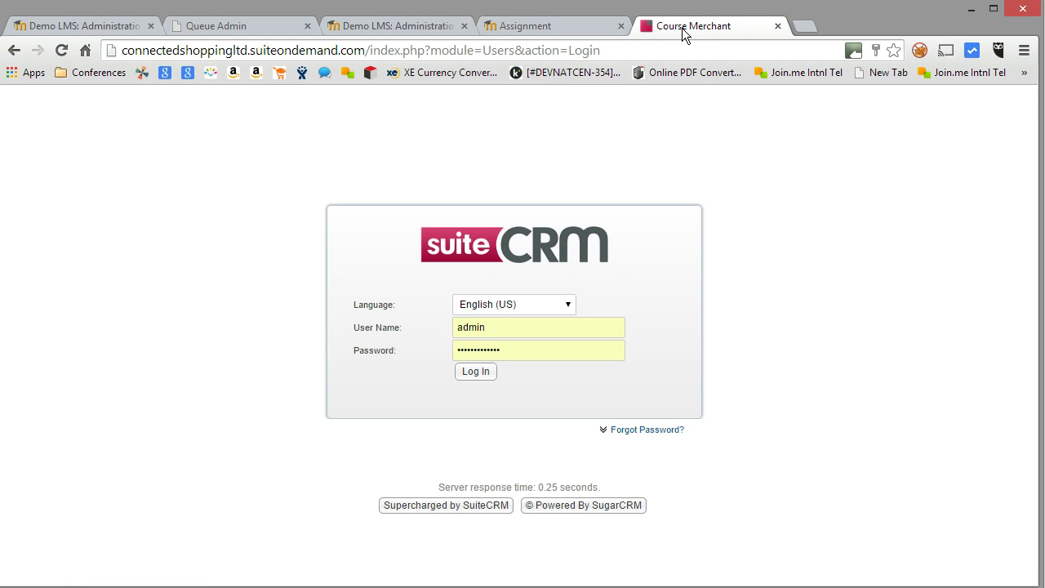
{"action": "left_click", "coordinate": [477, 372]}
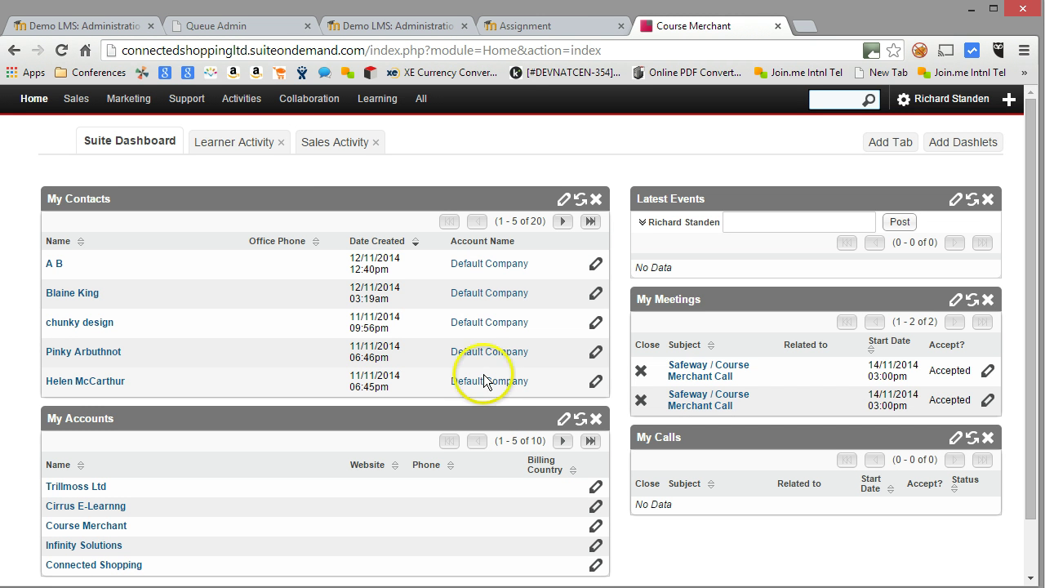
{"action": "left_click", "coordinate": [227, 148]}
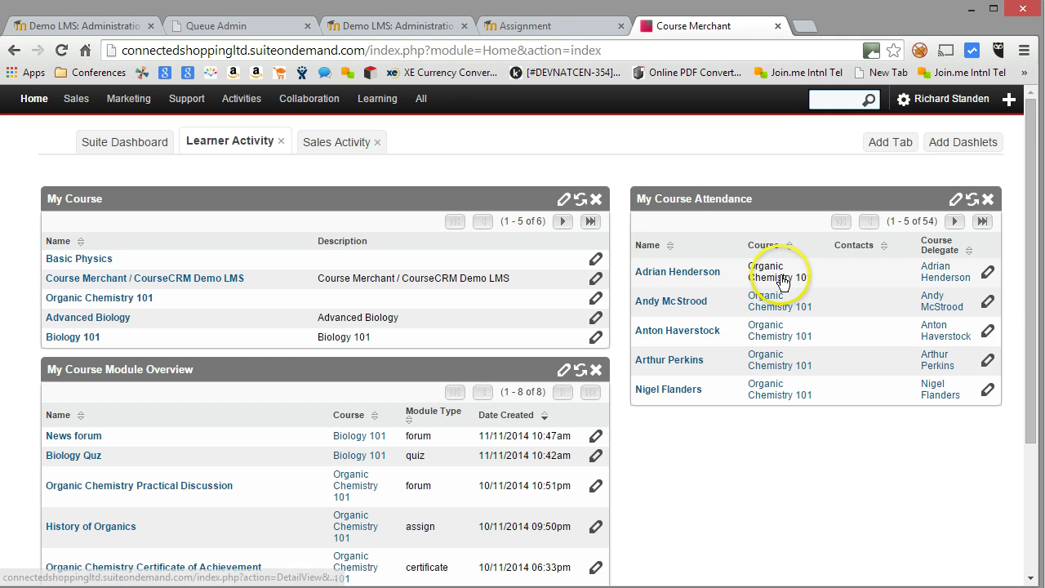
Step: Open the student's Course Delegate record and scroll to Organic Chemistry 101 attendance graded 67.00000
{"action": "left_click", "coordinate": [936, 283]}
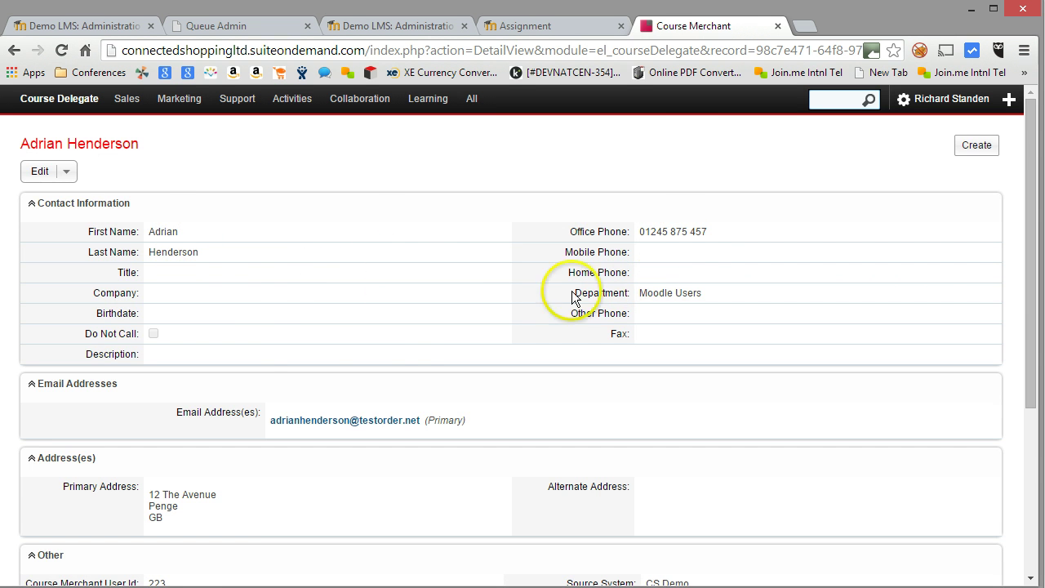
{"action": "scroll", "coordinate": [551, 267], "scroll_direction": "down", "scroll_amount": 1}
{"action": "scroll", "coordinate": [179, 353], "scroll_direction": "down", "scroll_amount": 2}
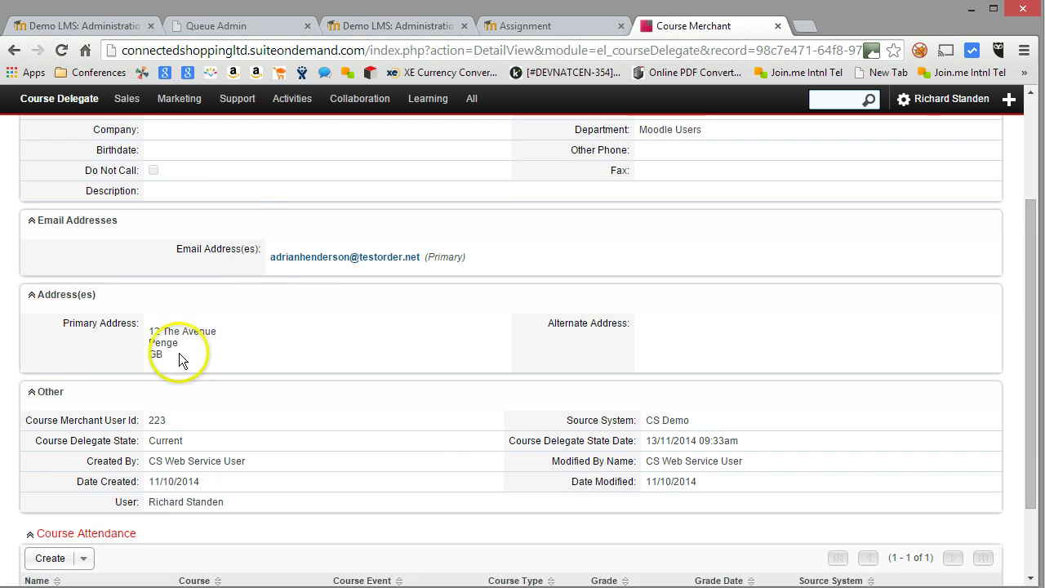
{"action": "scroll", "coordinate": [391, 327], "scroll_direction": "down", "scroll_amount": 1}
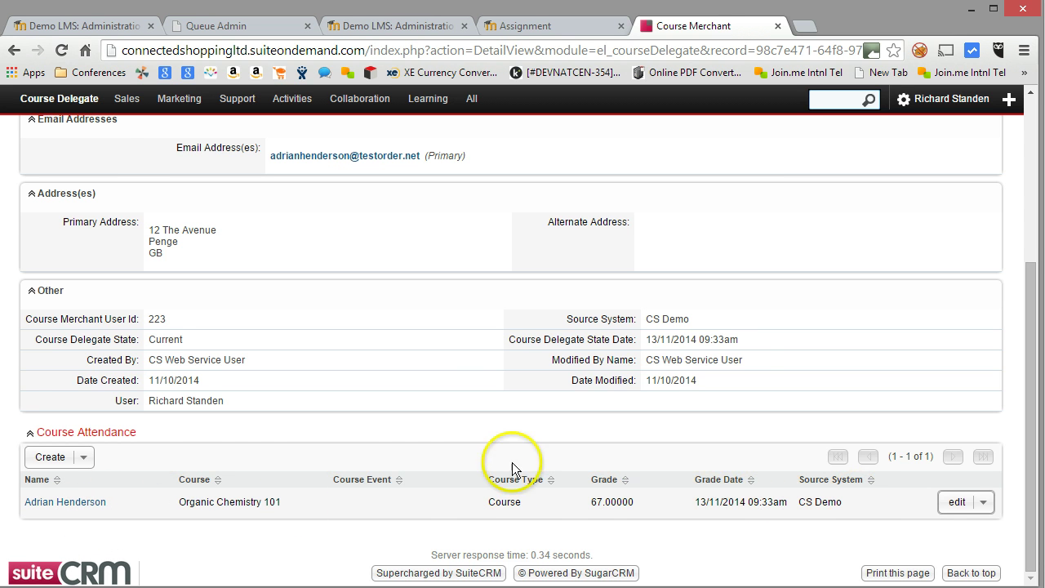
{"action": "scroll", "coordinate": [377, 265], "scroll_direction": "up", "scroll_amount": 2}
{"action": "scroll", "coordinate": [318, 293], "scroll_direction": "down", "scroll_amount": 2}
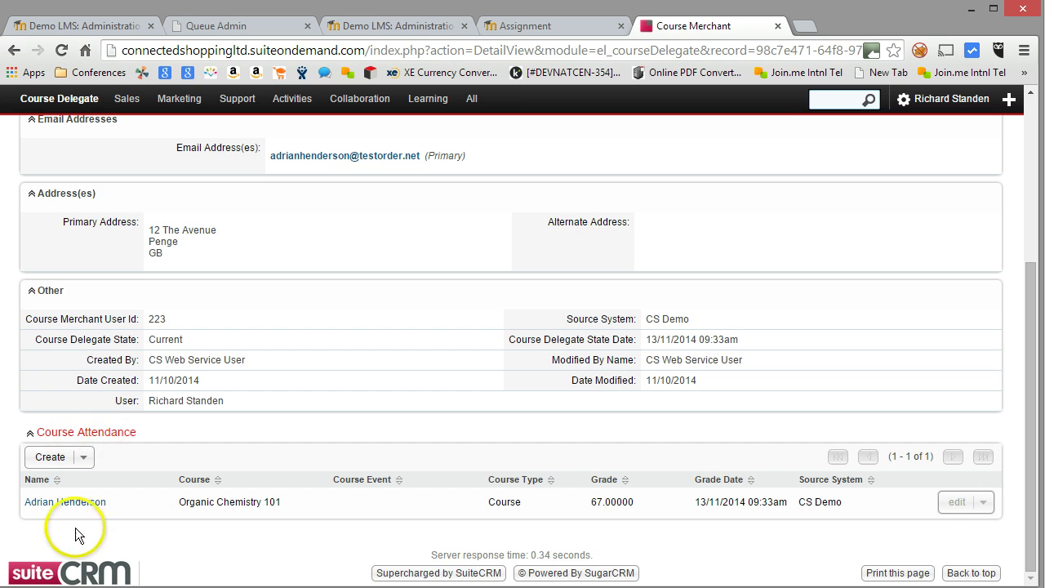
Step: Open the Organic Chemistry 101 attendance record and highlight its dates and synced grade 67.00000
{"action": "left_click", "coordinate": [69, 506]}
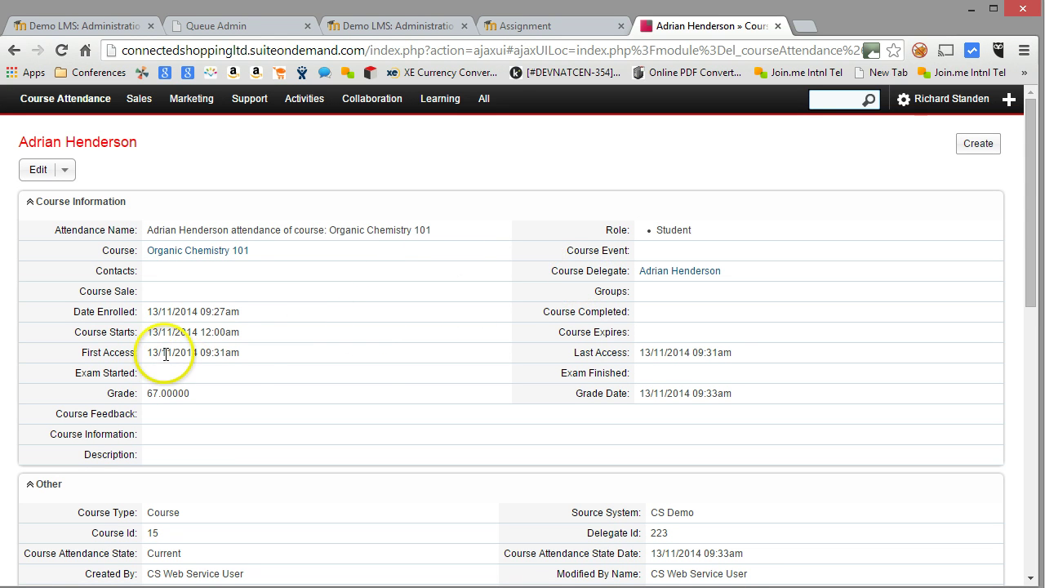
{"action": "left_click_drag", "start_coordinate": [151, 311], "coordinate": [225, 311]}
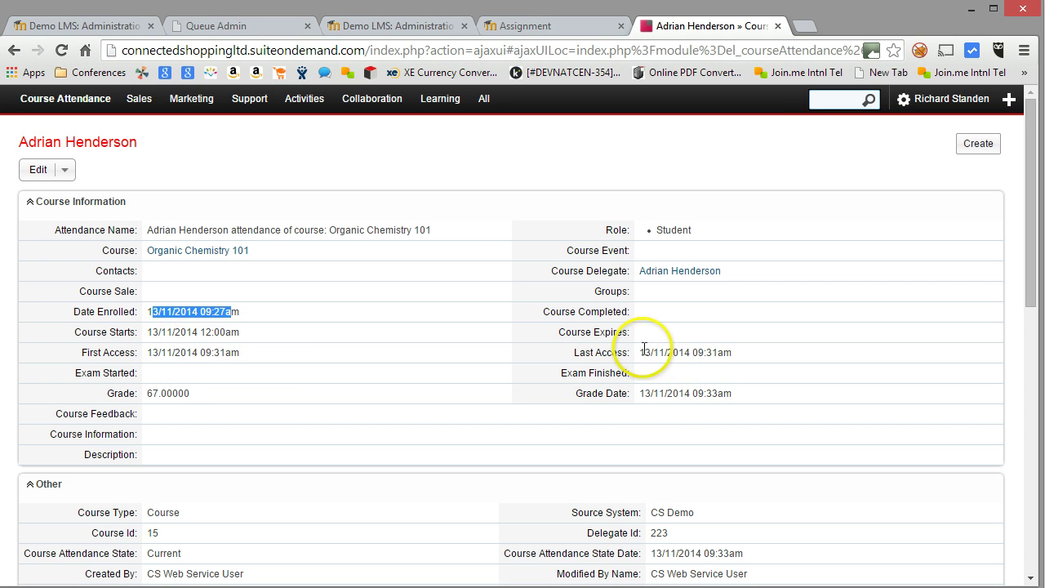
{"action": "left_click_drag", "start_coordinate": [643, 352], "coordinate": [723, 352]}
{"action": "left_click_drag", "start_coordinate": [640, 393], "coordinate": [678, 393]}
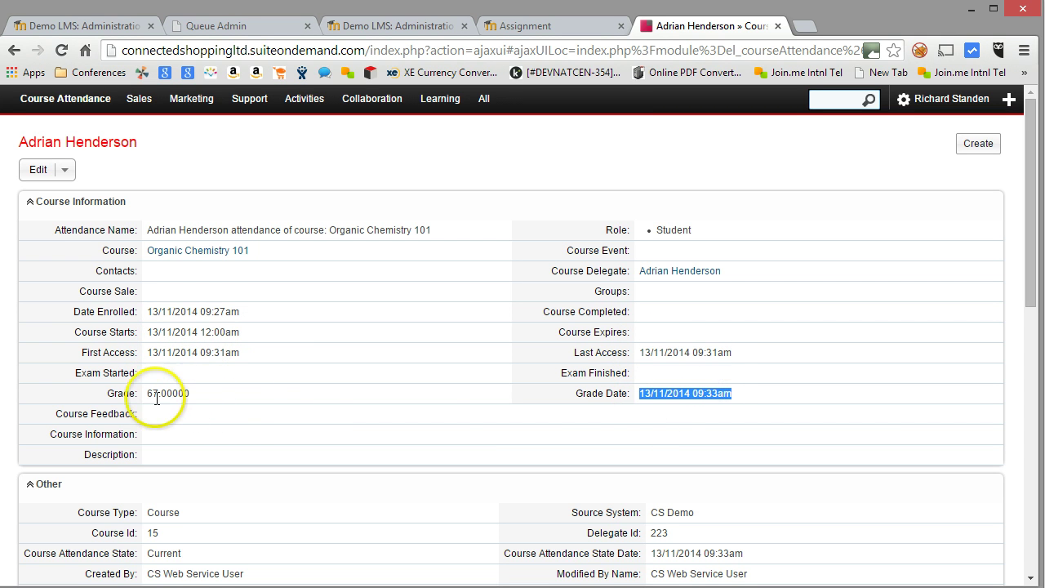
{"action": "left_click_drag", "start_coordinate": [145, 393], "coordinate": [322, 412]}
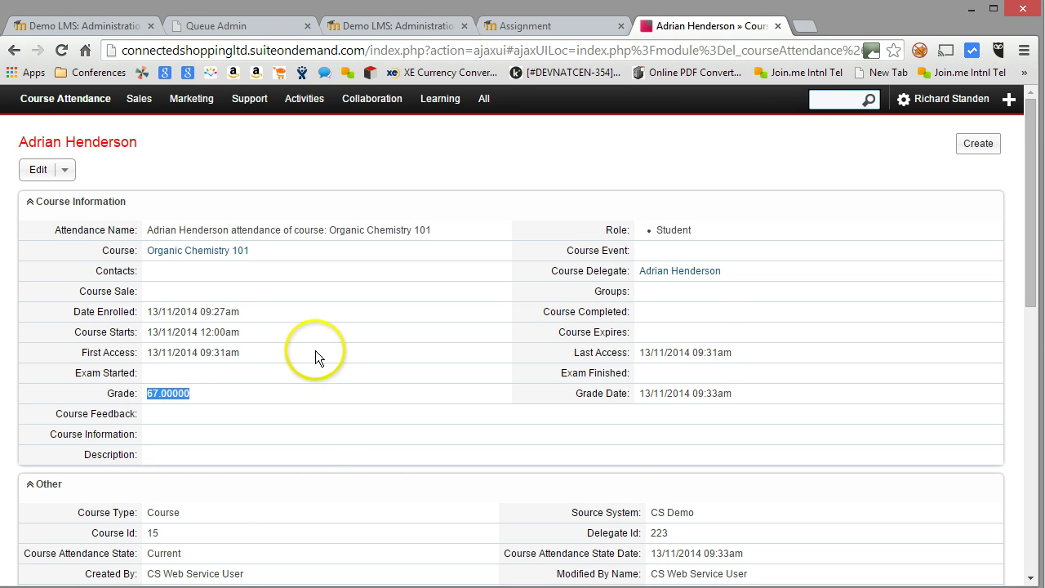
Step: Scroll to the Course Module subpanel and highlight History of Organics' module type 'assign'
{"action": "scroll", "coordinate": [316, 351], "scroll_direction": "down", "scroll_amount": 3}
{"action": "scroll", "coordinate": [315, 327], "scroll_direction": "down", "scroll_amount": 5}
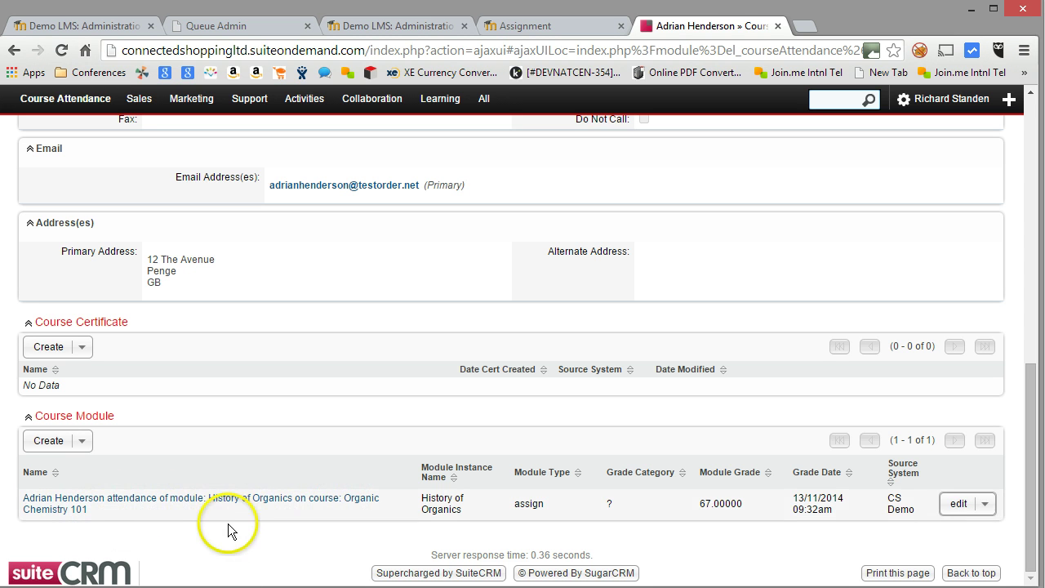
{"action": "double_click", "coordinate": [529, 504]}
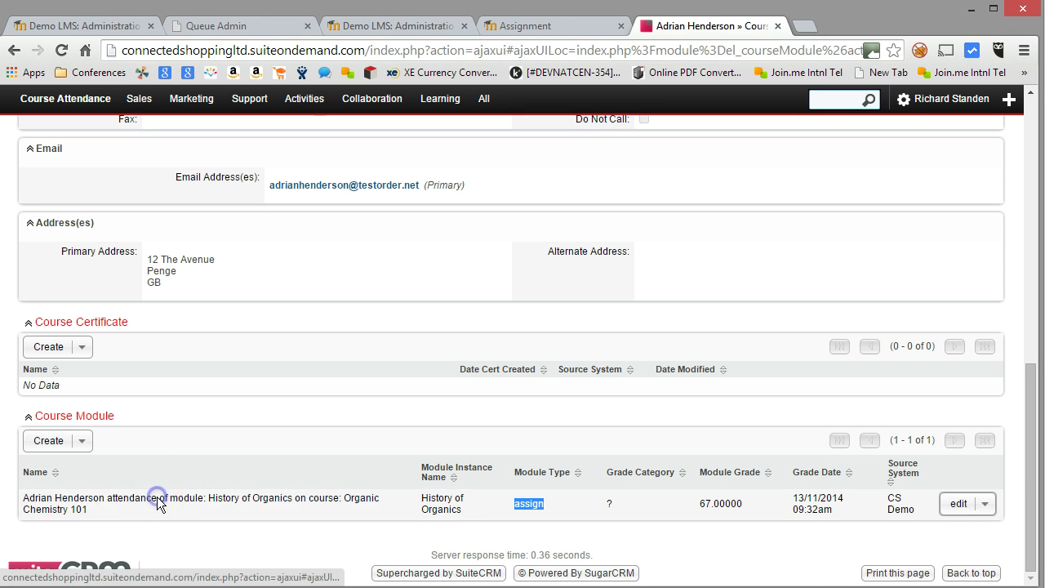
Step: Open the History of Organics module record and highlight Module Grade 67.00000 and the feedback comment
{"action": "left_click", "coordinate": [157, 496]}
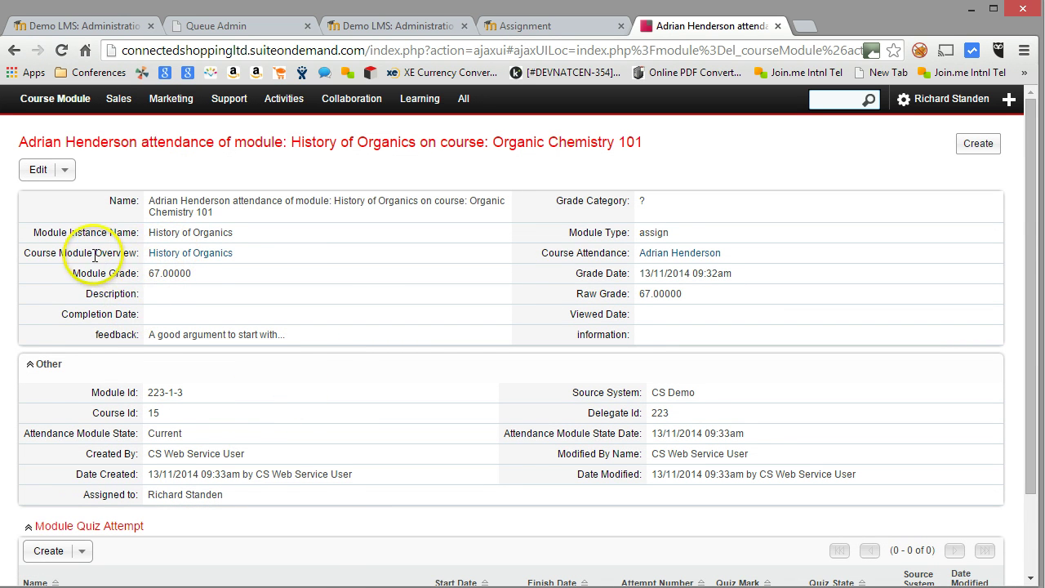
{"action": "left_click", "coordinate": [148, 276]}
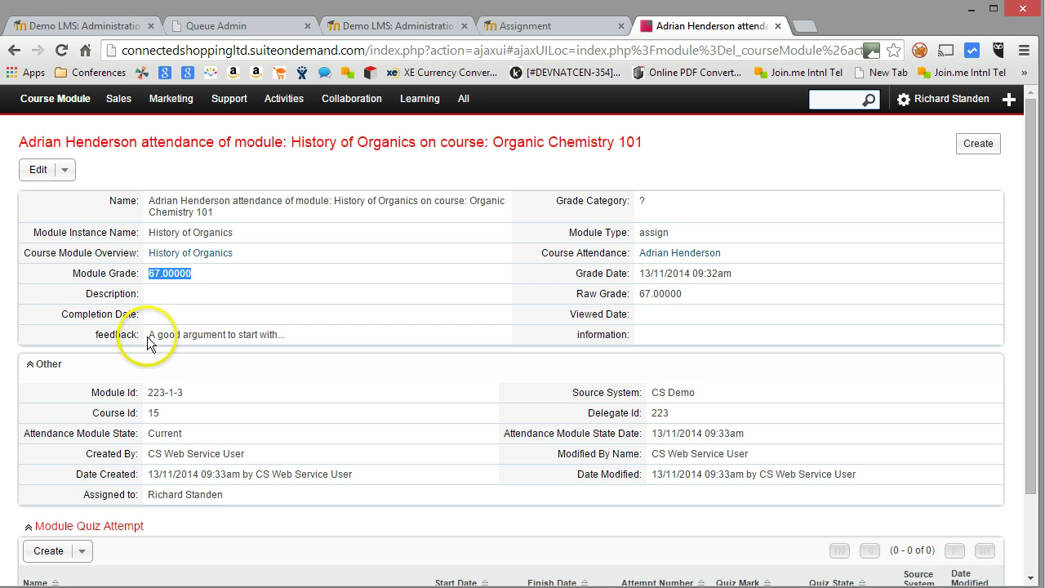
{"action": "left_click_drag", "start_coordinate": [150, 336], "coordinate": [231, 334]}
{"action": "left_click_drag", "start_coordinate": [269, 334], "coordinate": [283, 335]}
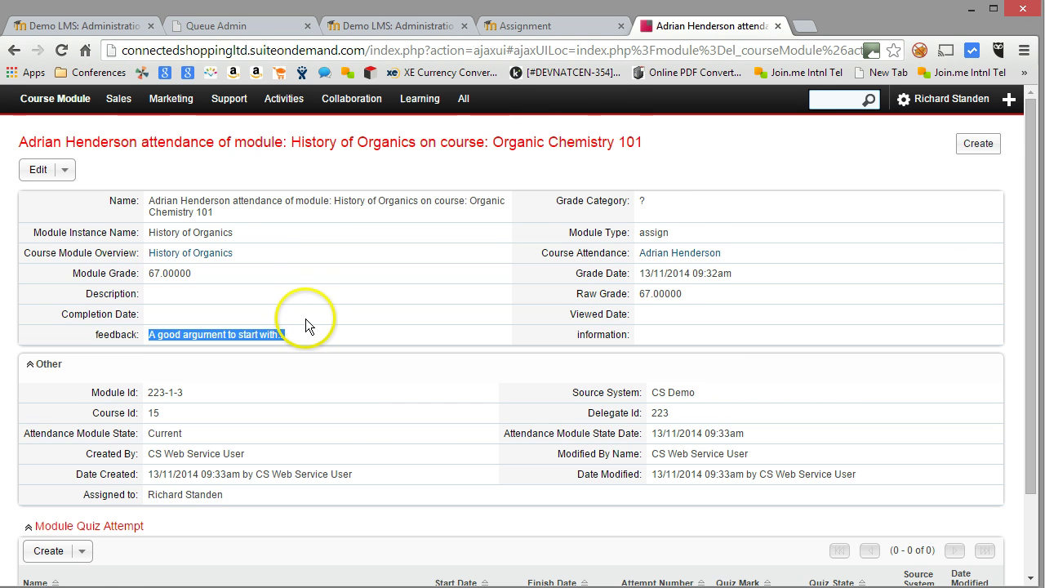
Step: Scroll through the module record, then go back to the SuiteCRM Home dashboard via All
{"action": "scroll", "coordinate": [306, 319], "scroll_direction": "down", "scroll_amount": 3}
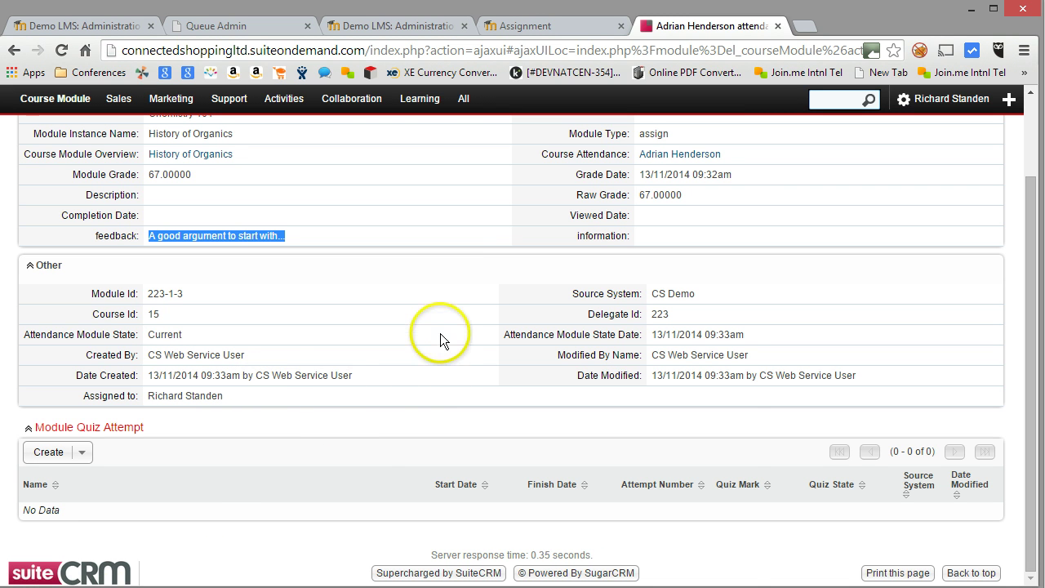
{"action": "mouse_move", "coordinate": [466, 103]}
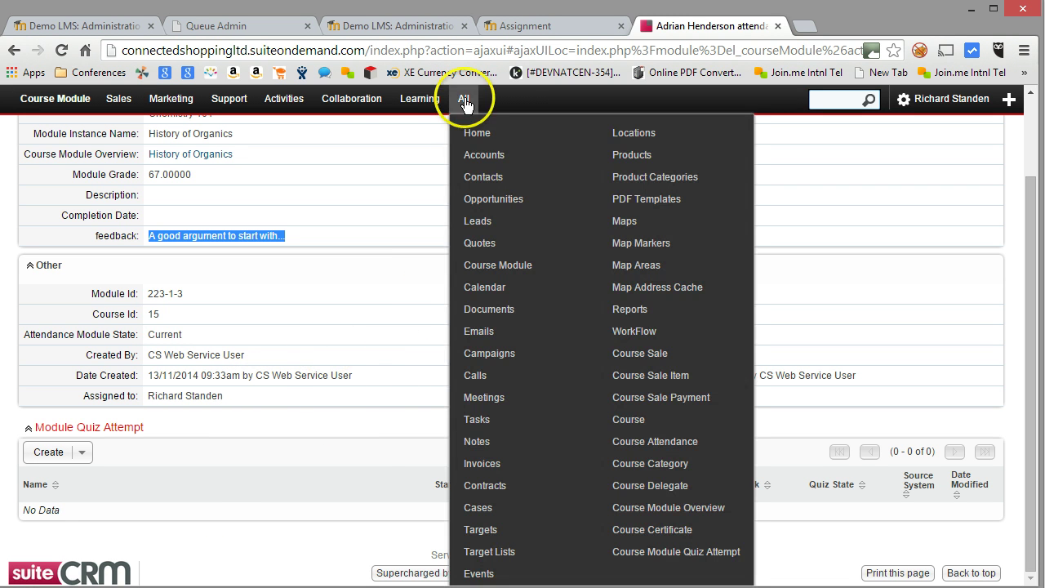
{"action": "left_click", "coordinate": [474, 134]}
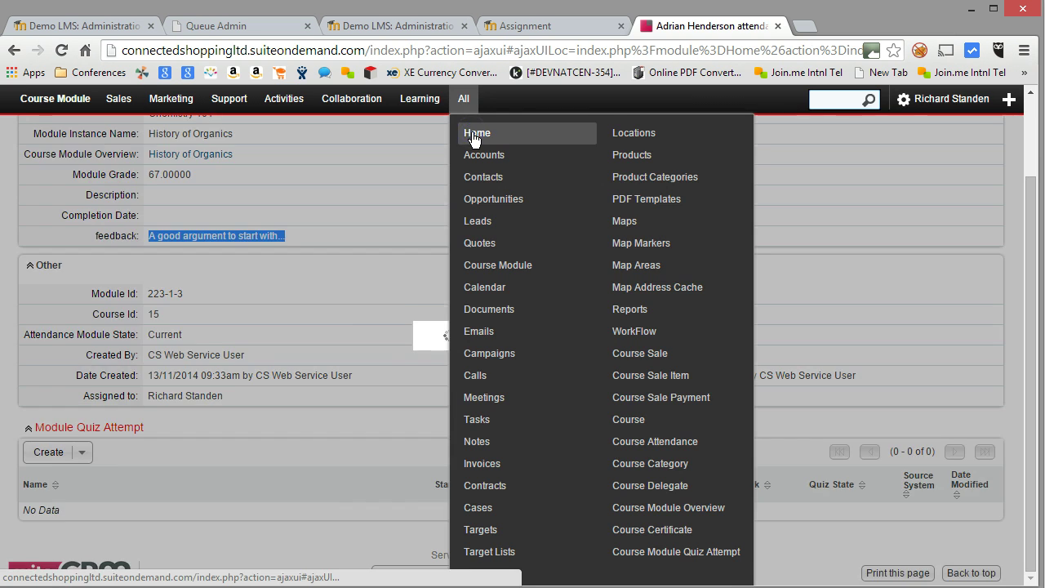